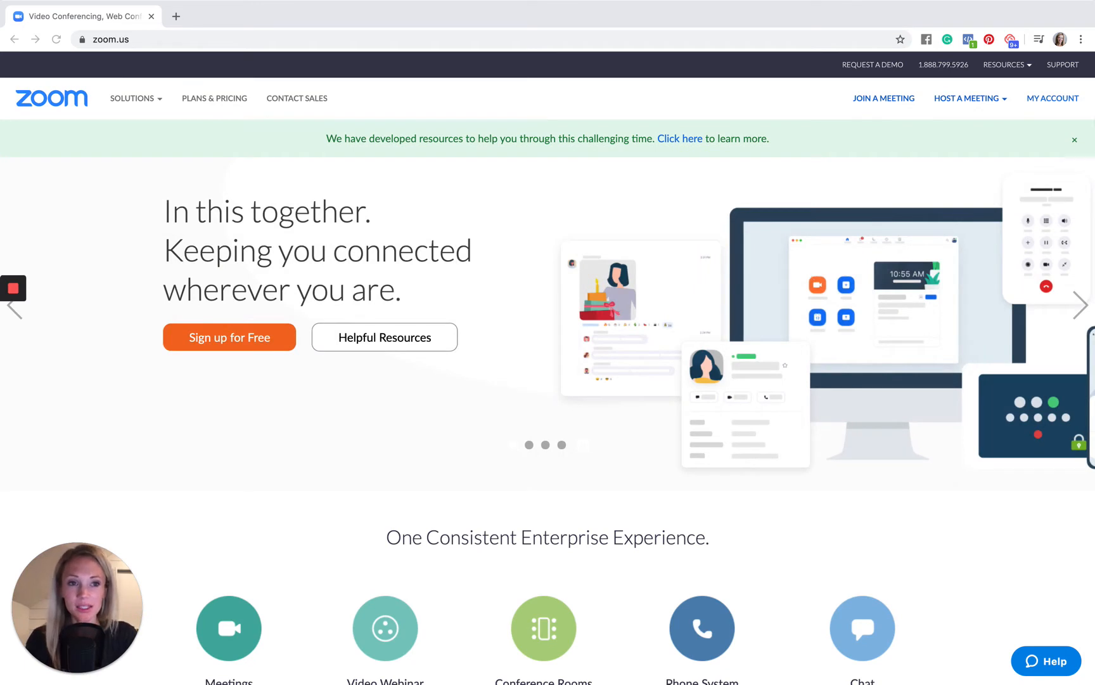
- Open the account's profile and go to its personal meeting settings
click(1039, 100)
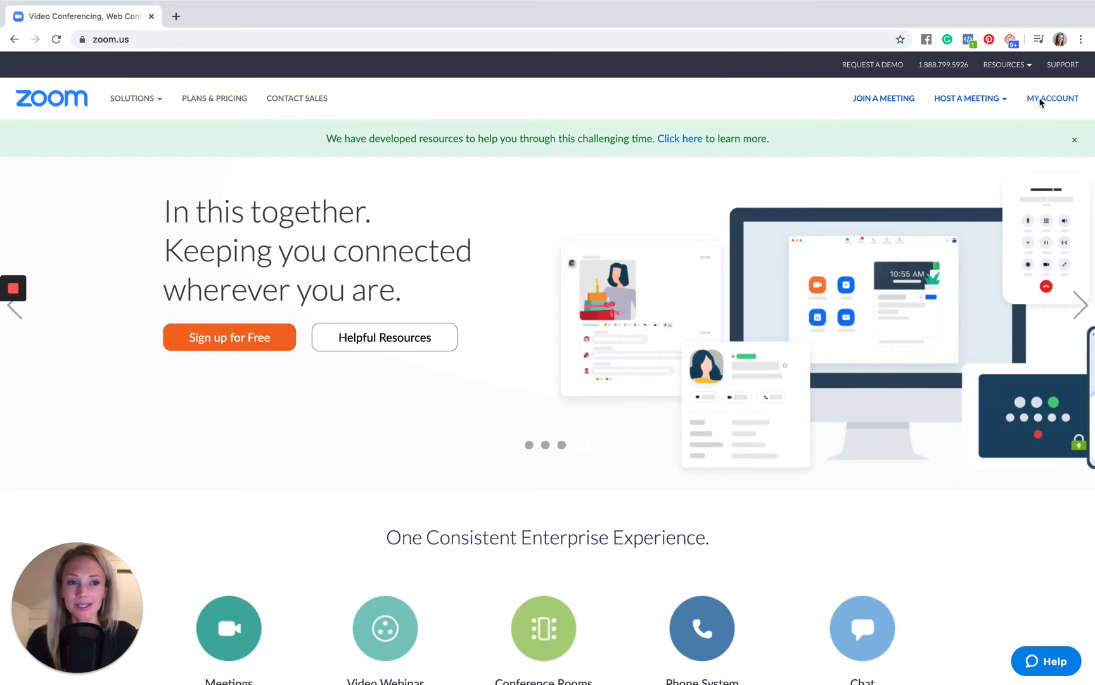
click(1040, 101)
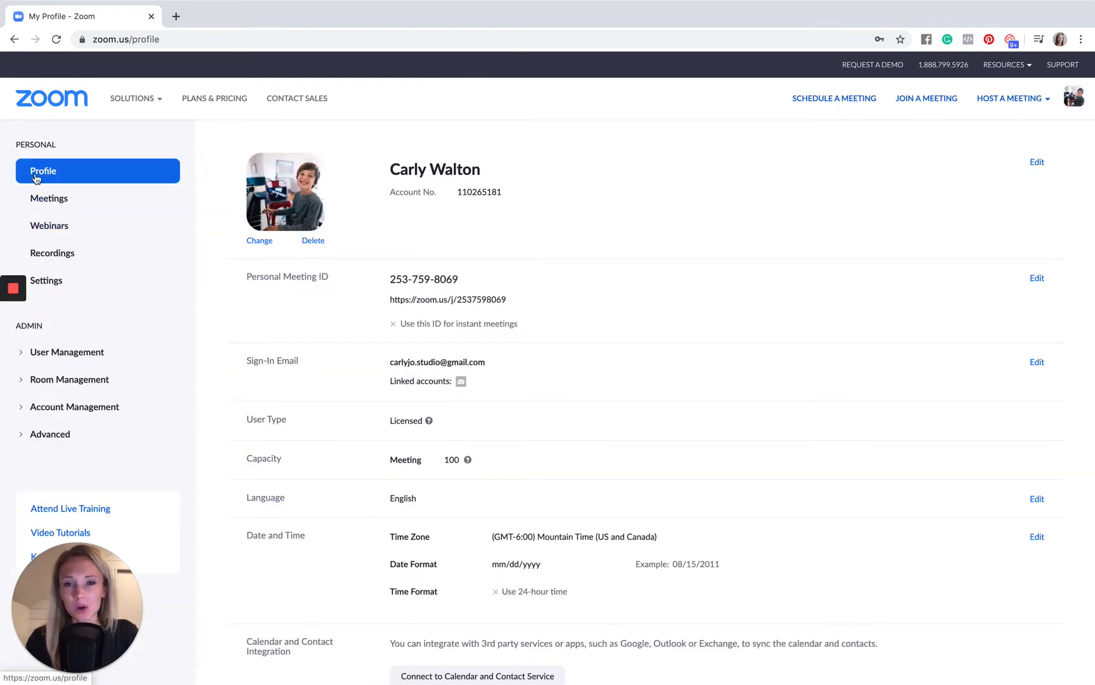
scroll(284, 292, down, 5)
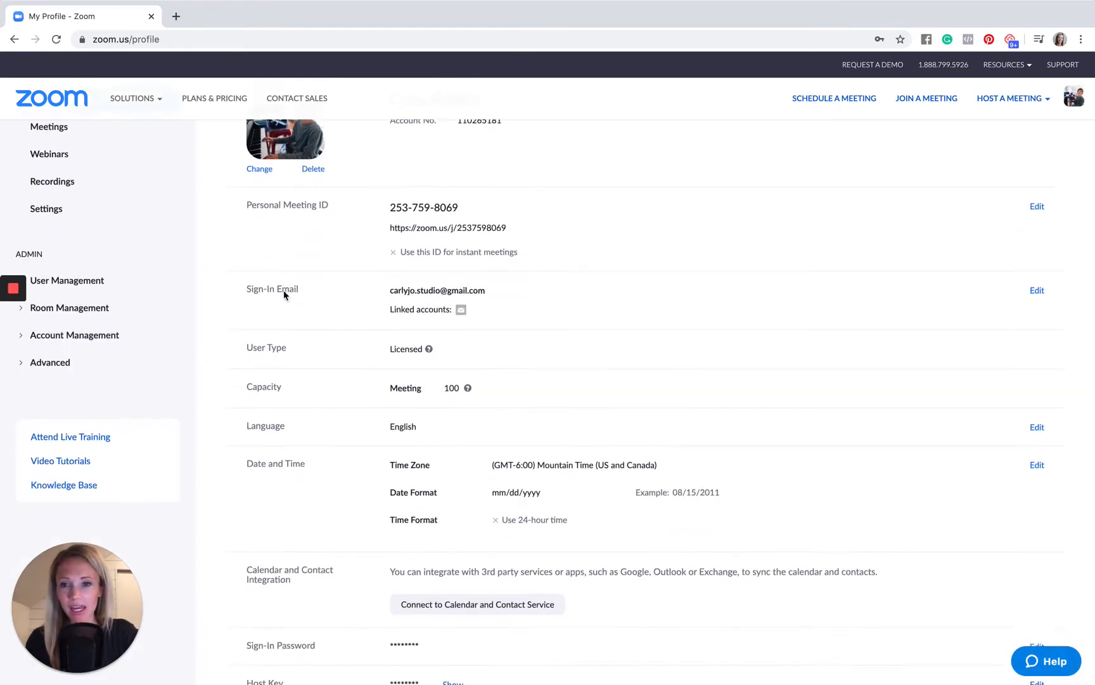
scroll(283, 291, up, 3)
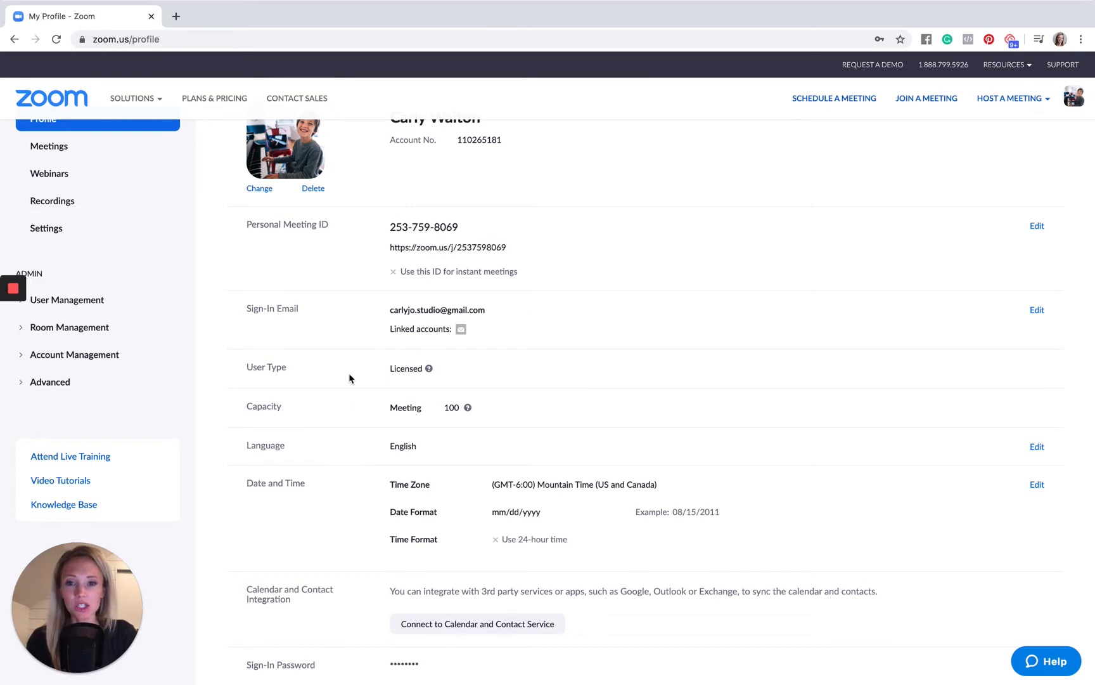
scroll(348, 373, up, 2)
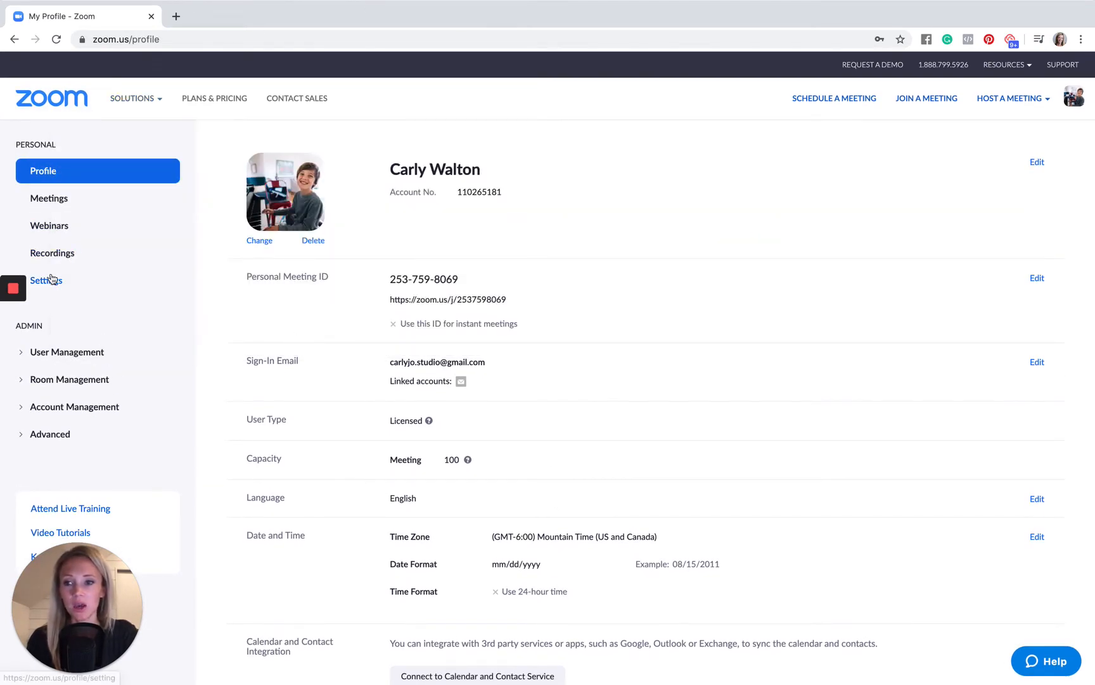
click(51, 279)
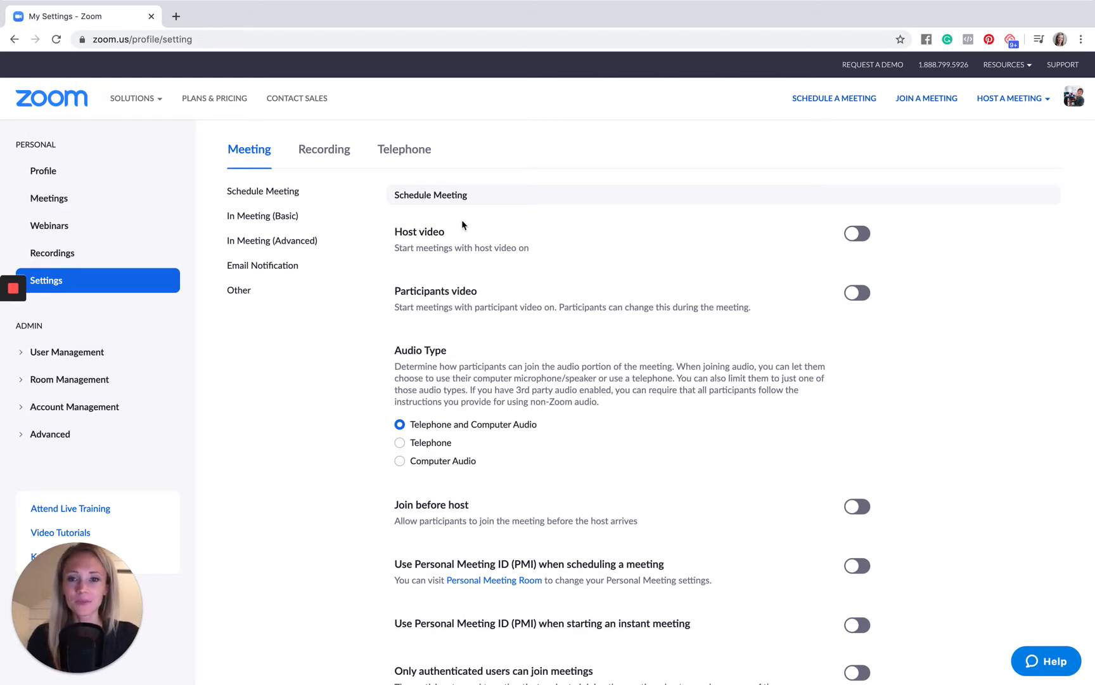
- Enable both host video and participants video at the start of meetings
scroll(618, 303, down, 2)
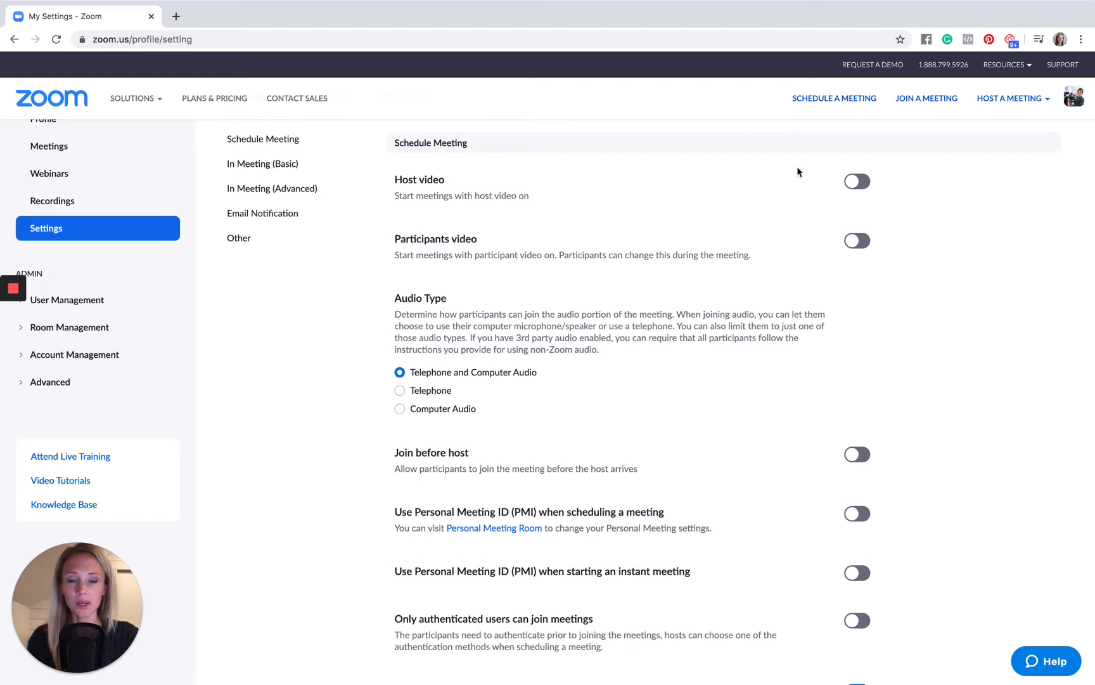
click(859, 185)
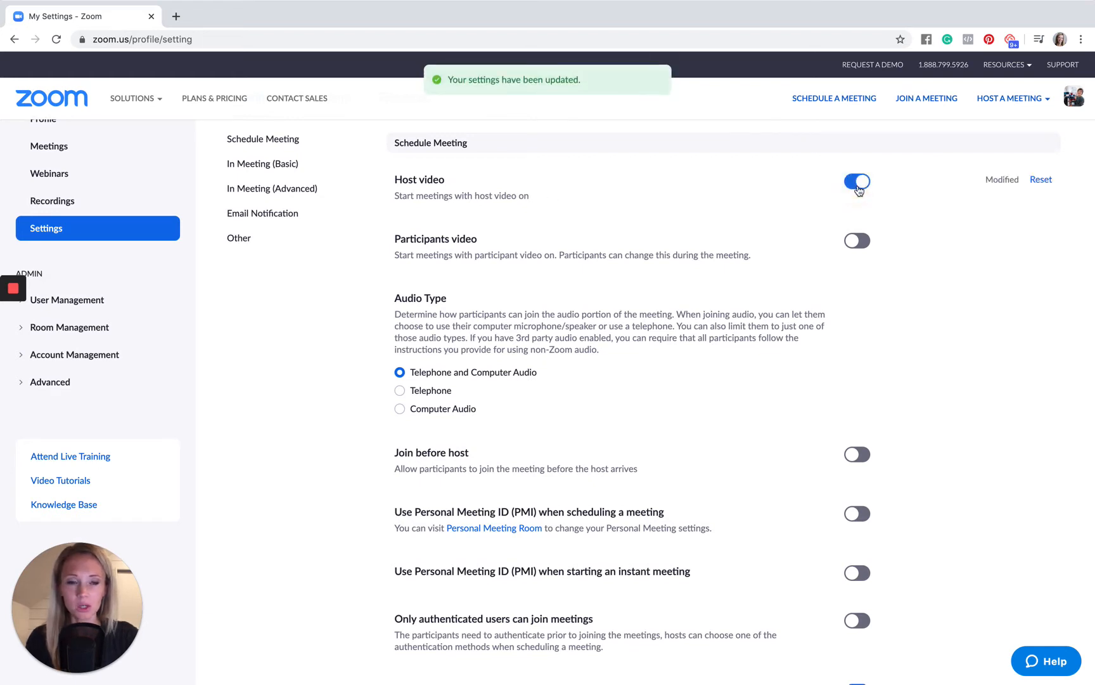
click(857, 242)
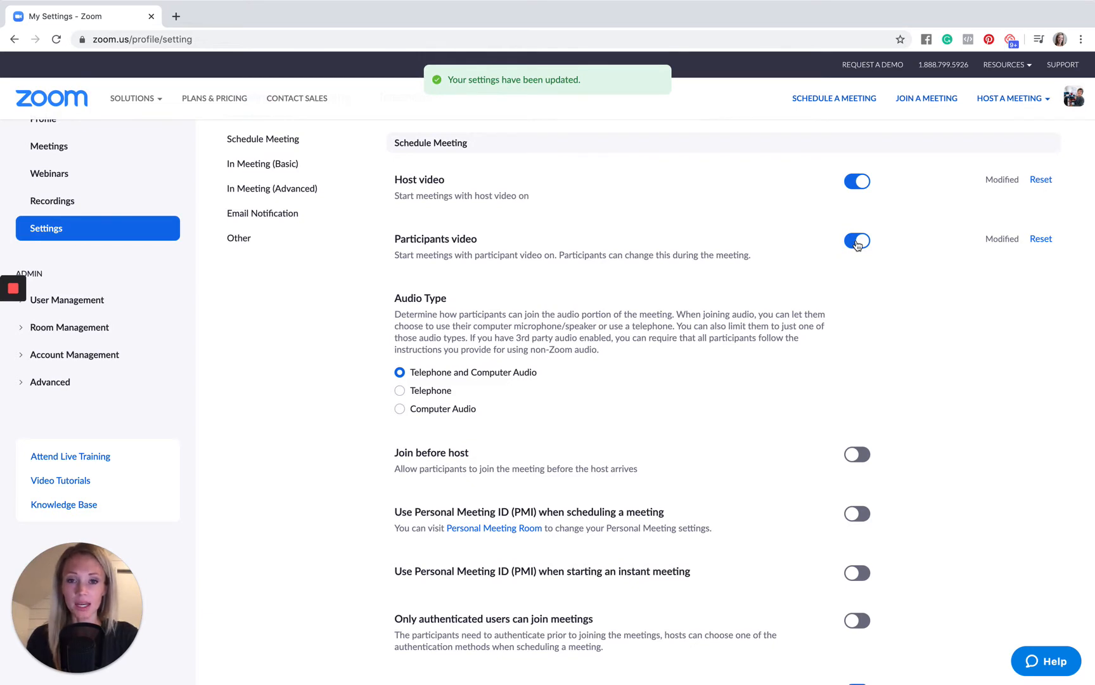
- Set the meeting audio type to Computer Audio
scroll(857, 245, down, 4)
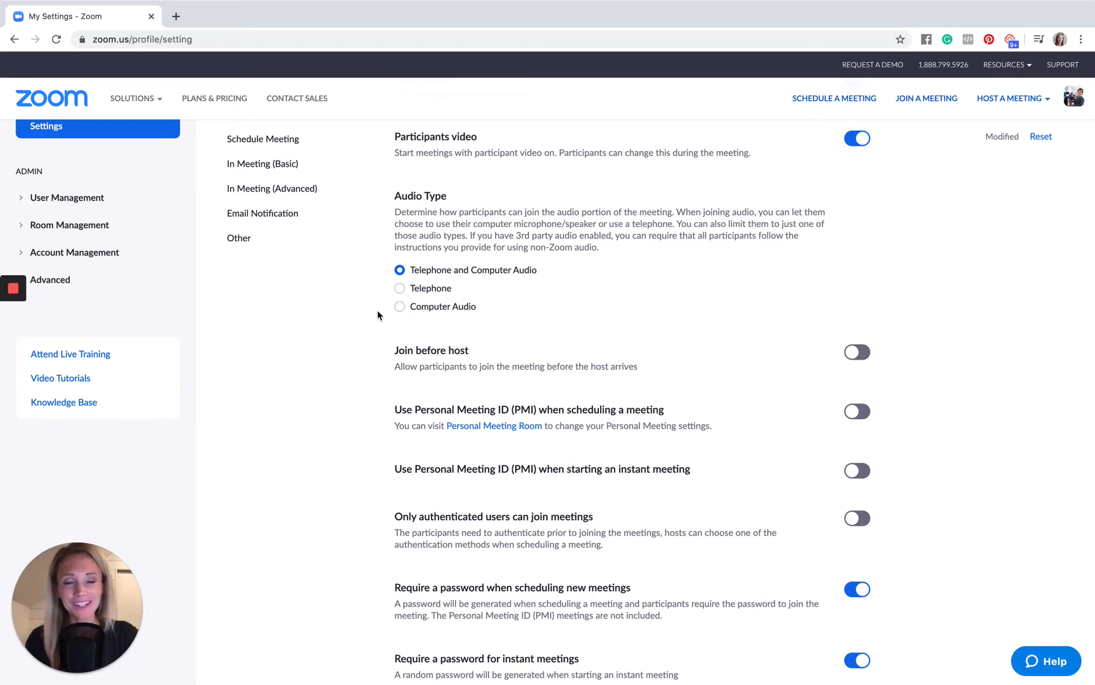
click(400, 307)
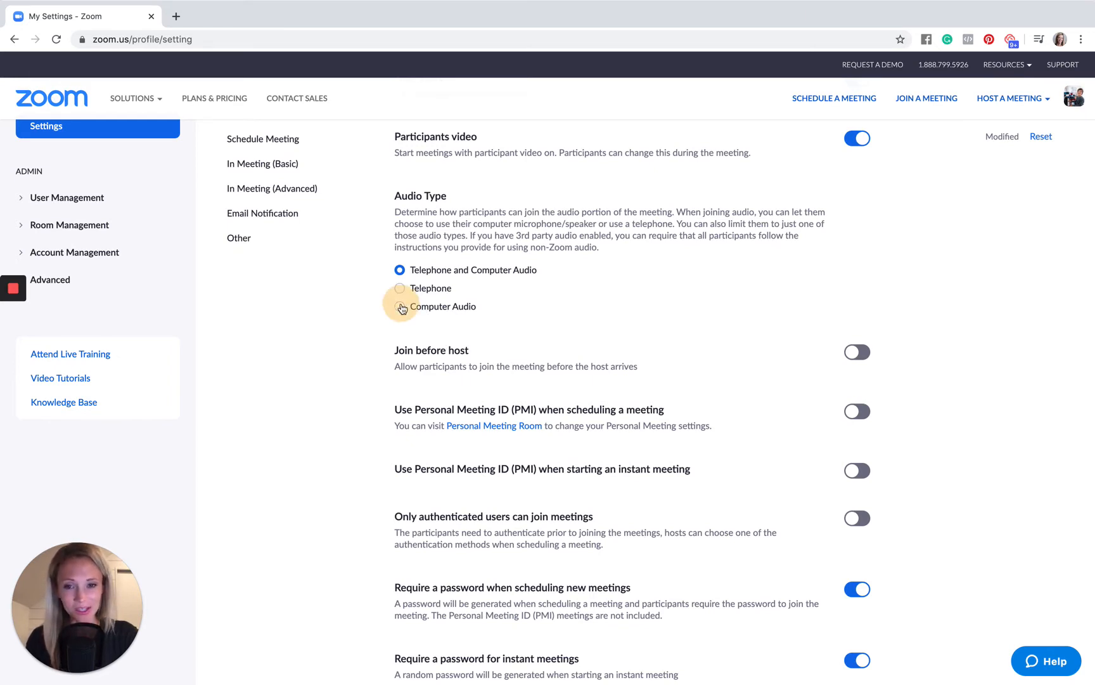
click(415, 334)
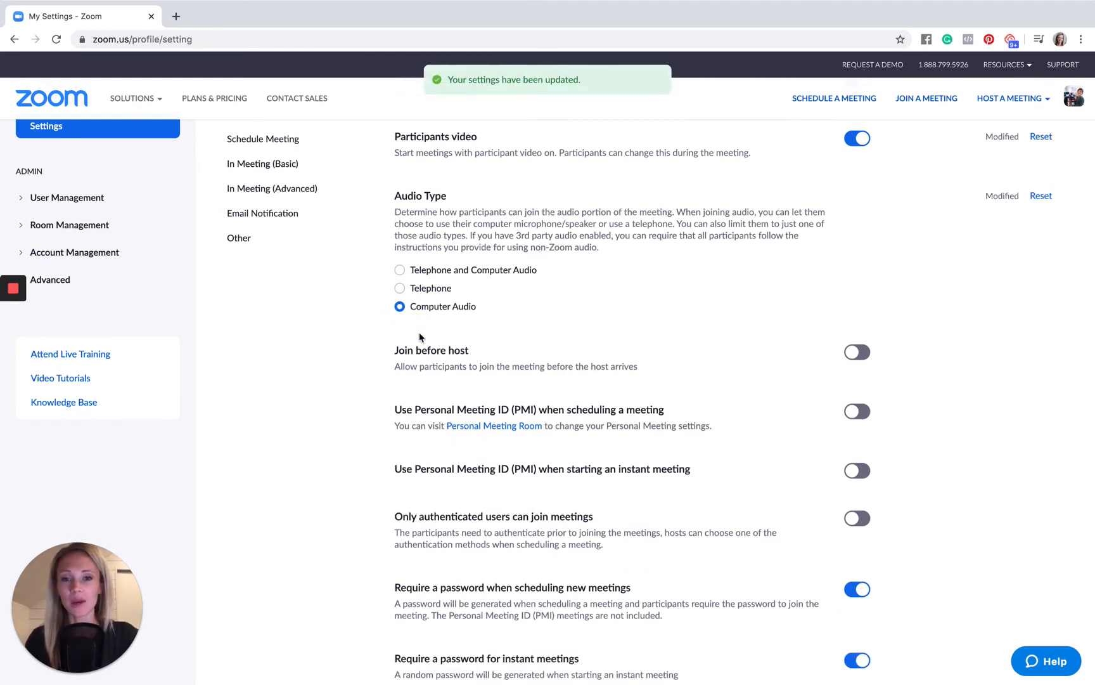
- Turn on joining before the host and switch it off again
scroll(712, 326, down, 3)
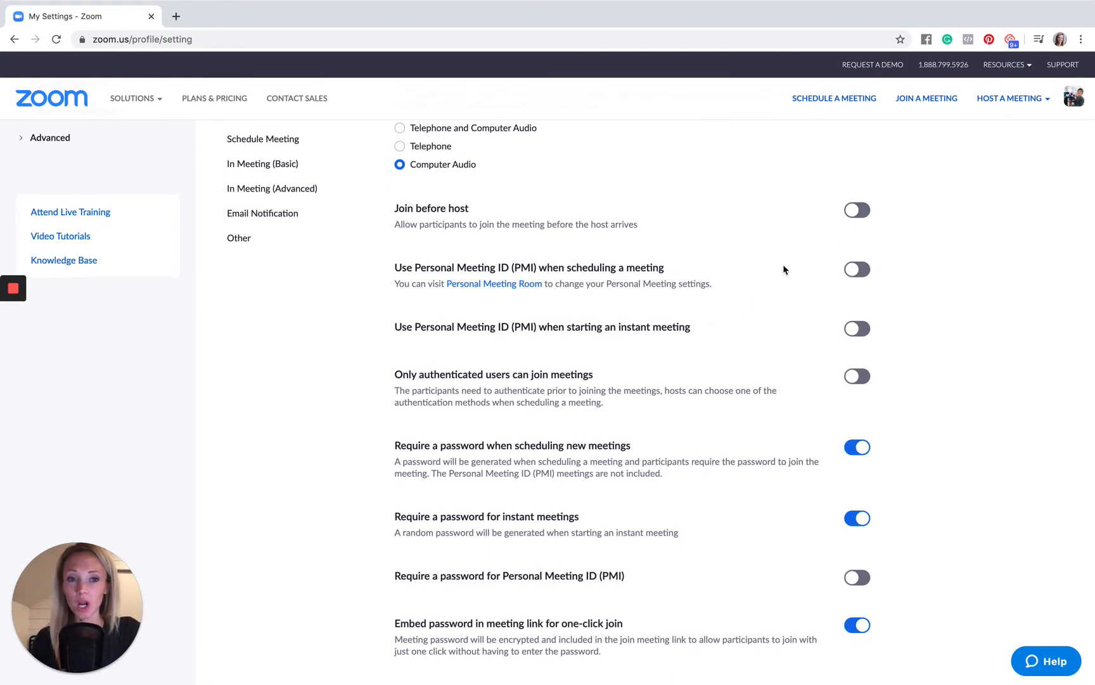
click(859, 211)
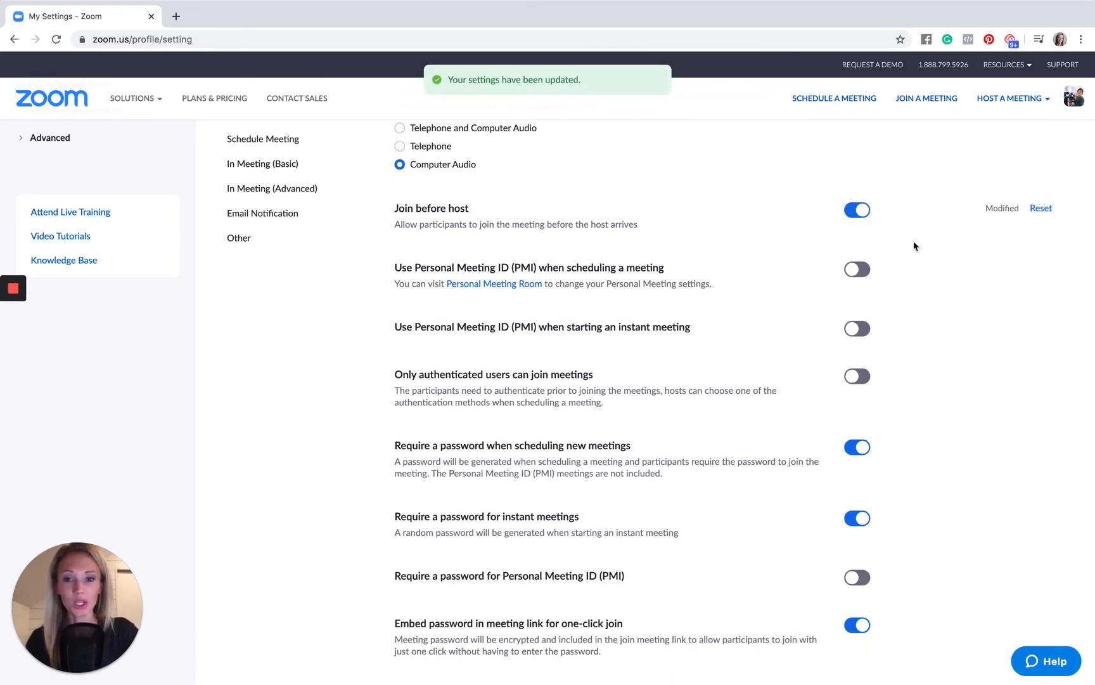
click(852, 213)
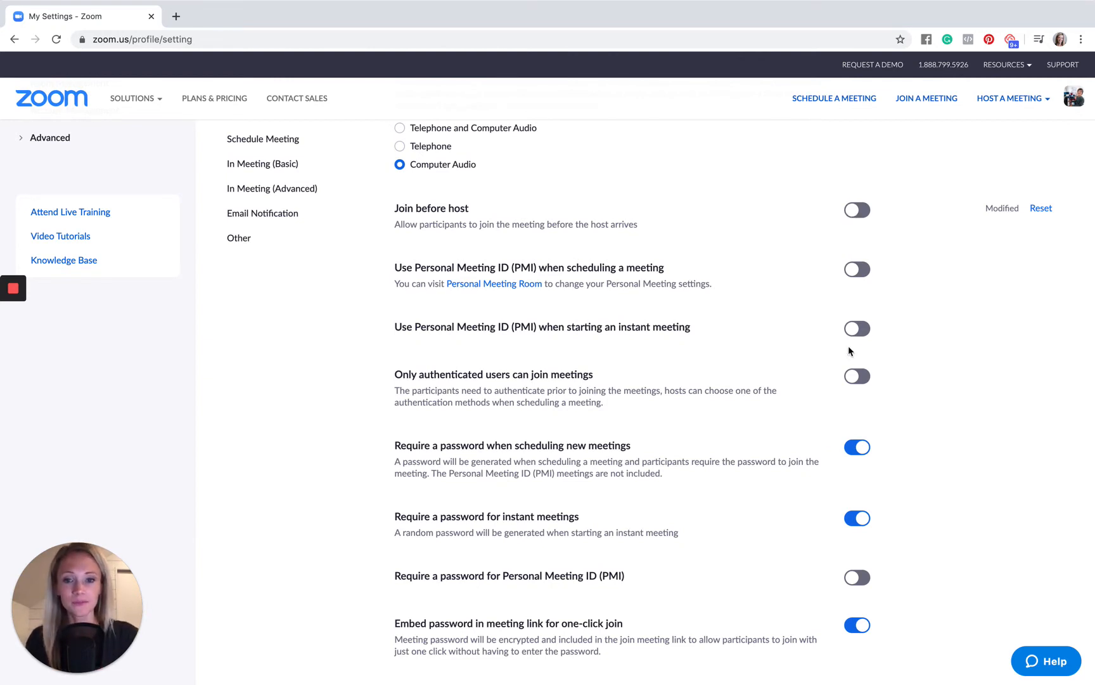
- Require a password for Personal Meeting ID (PMI) meetings
scroll(850, 348, down, 2)
scroll(848, 350, down, 3)
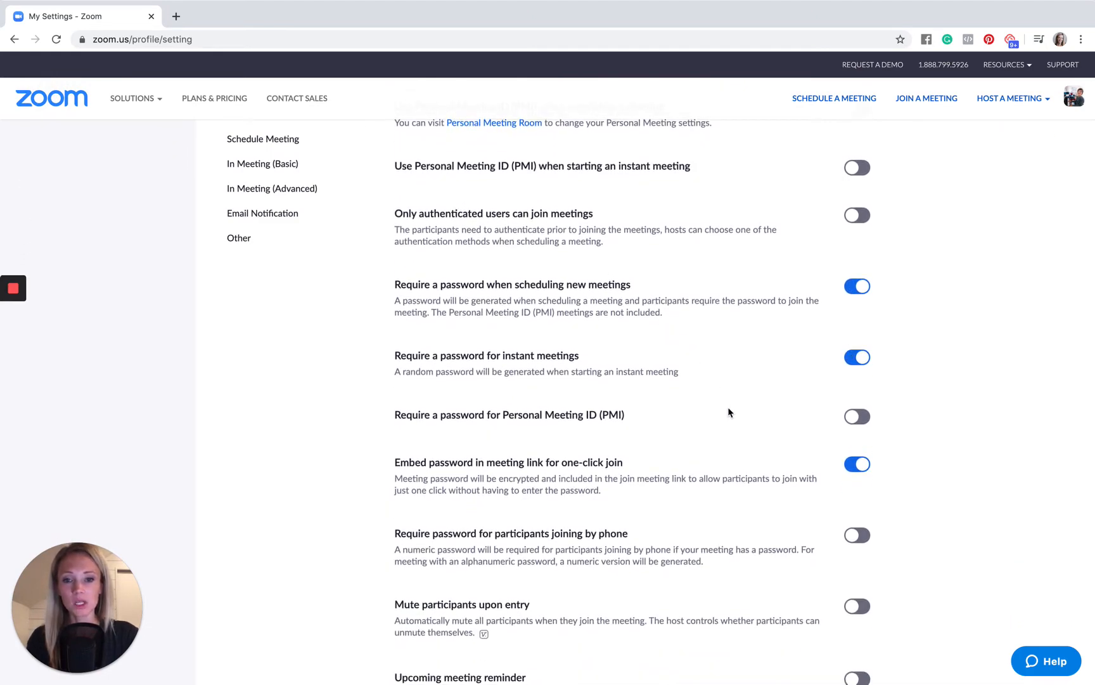
scroll(729, 412, down, 2)
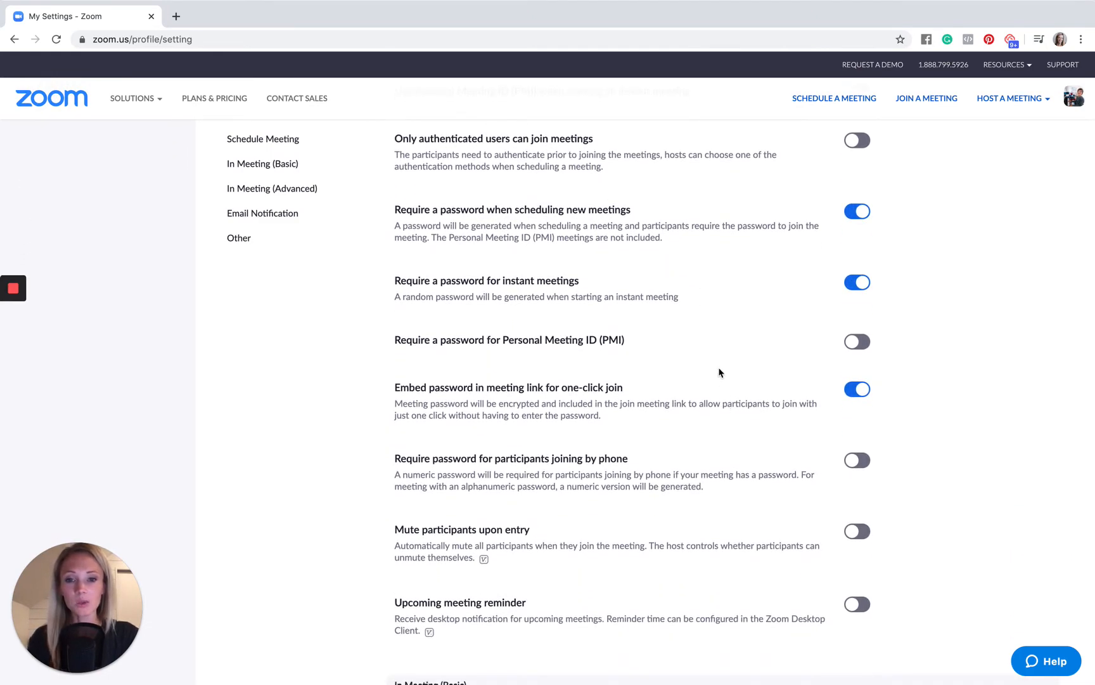
click(861, 343)
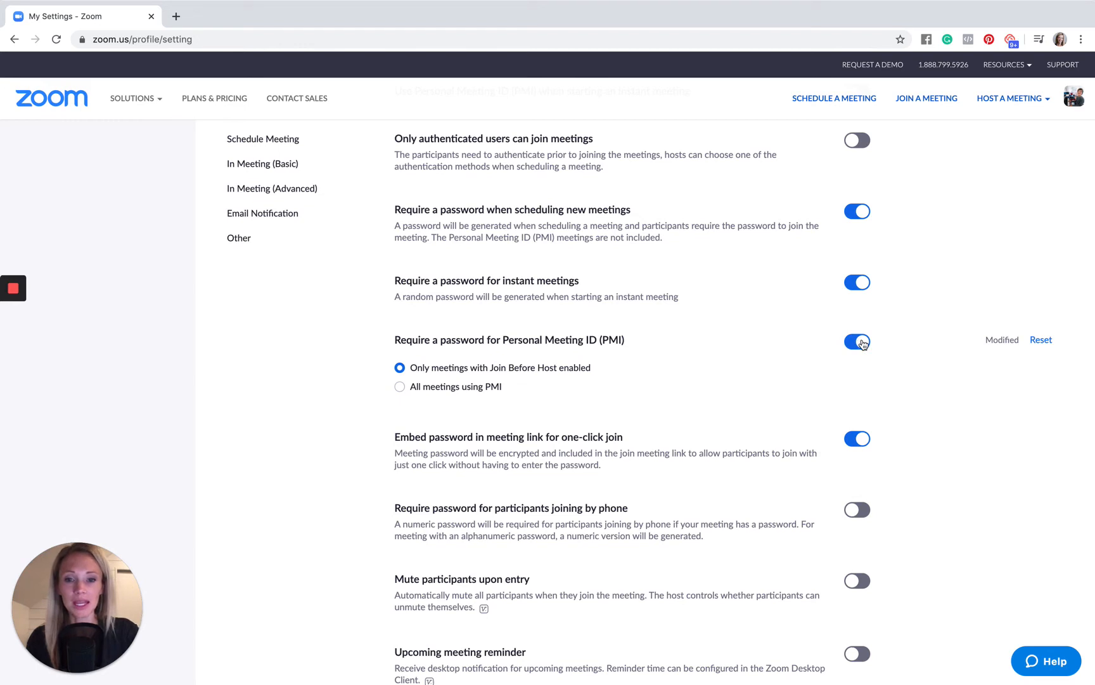
- Switch the embedded password in the meeting link for one-click join off and back on
scroll(862, 343, down, 3)
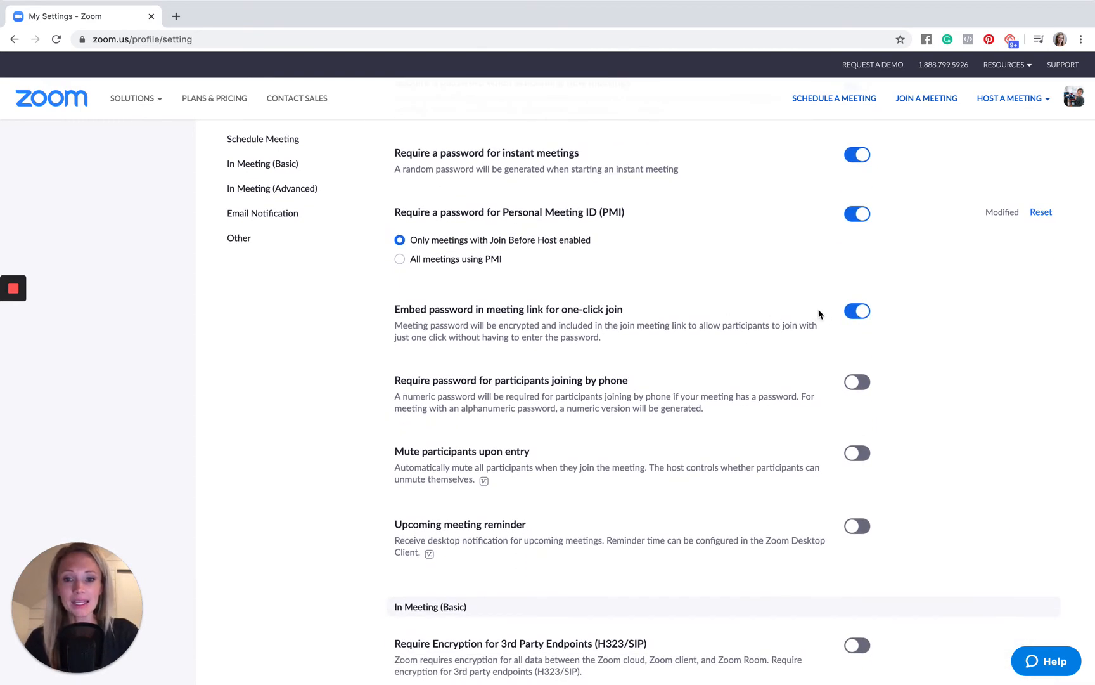
click(859, 313)
click(861, 314)
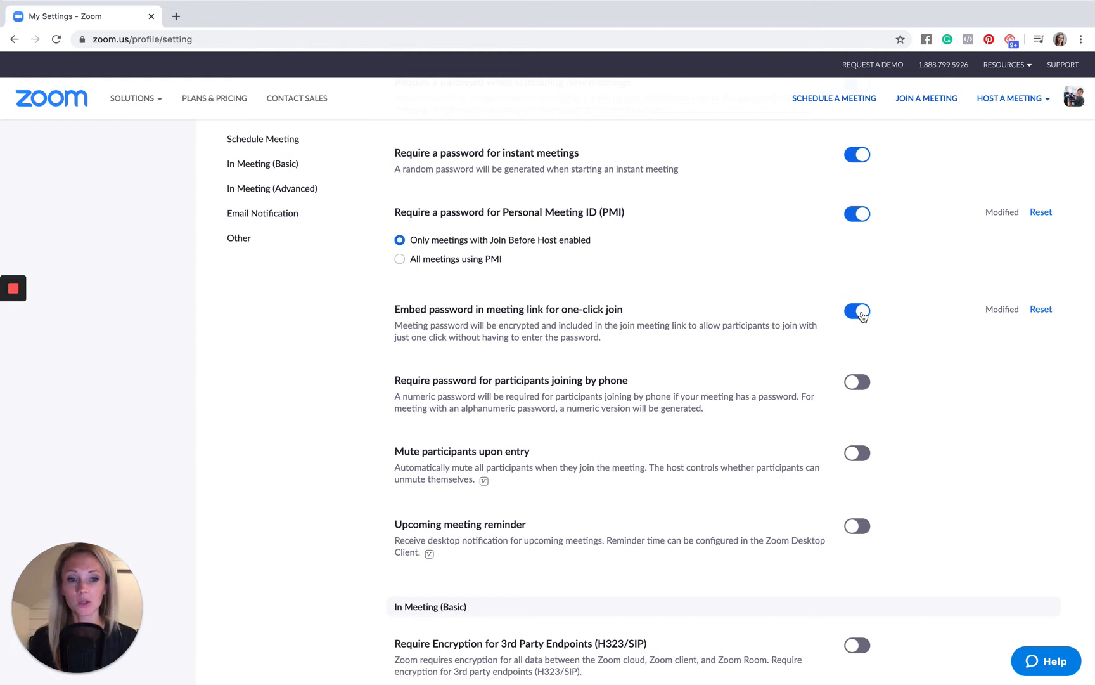
- Turn off in-meeting Chat and turn it back on, confirming the effect on its dependent settings both times
scroll(863, 316, down, 4)
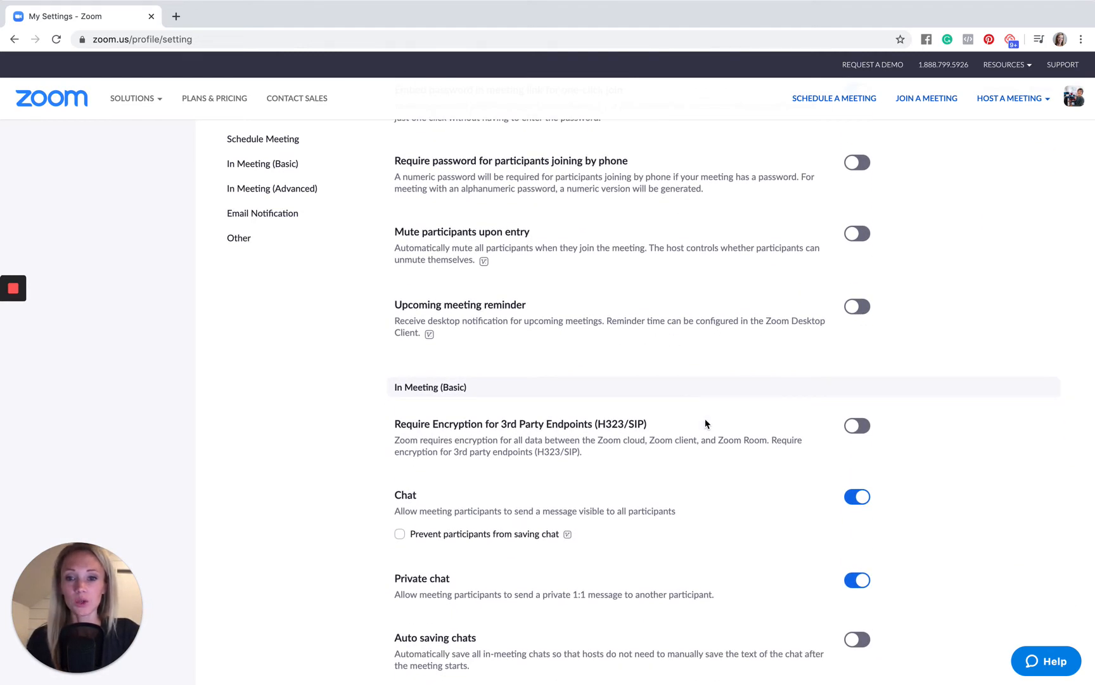
scroll(707, 423, down, 4)
click(857, 274)
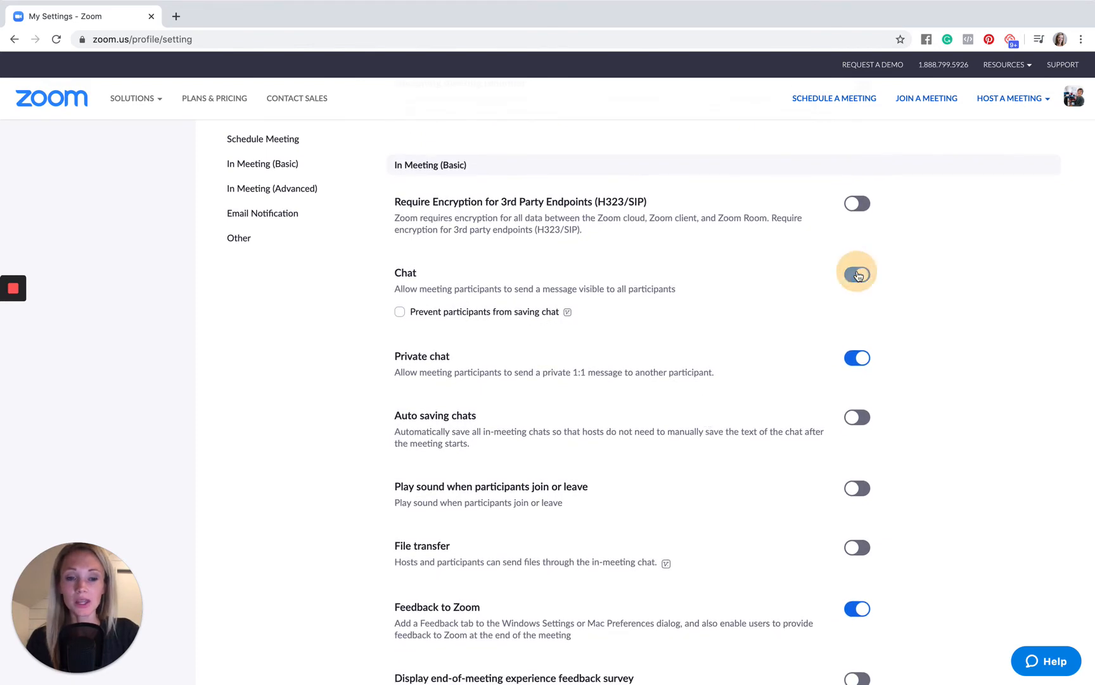
click(634, 299)
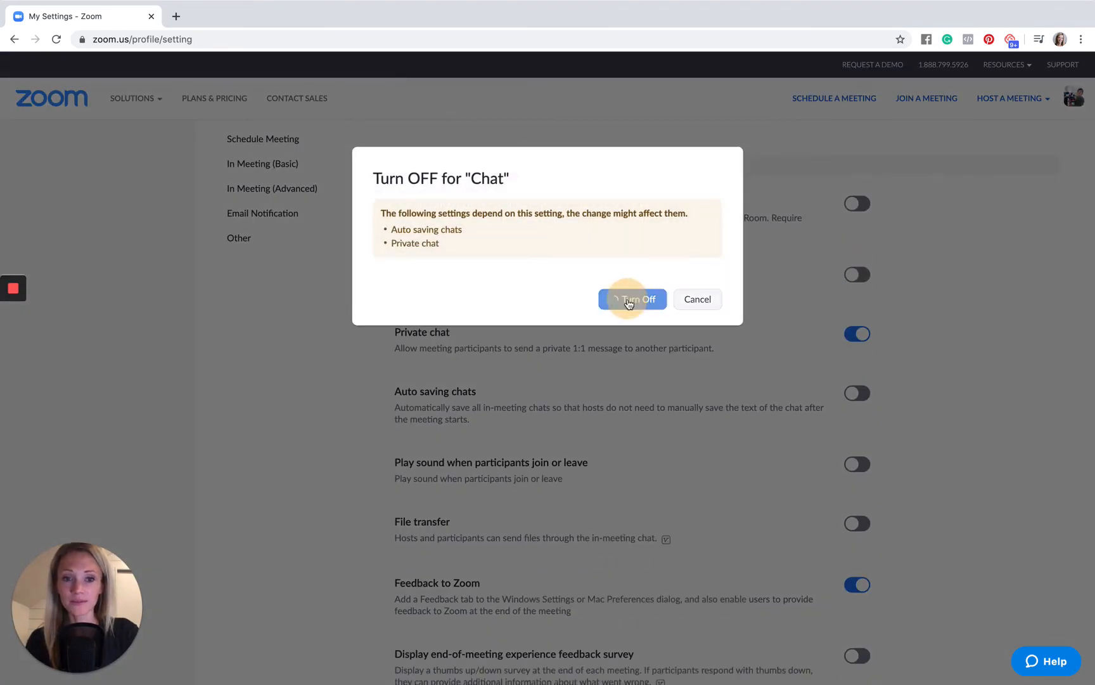
click(857, 278)
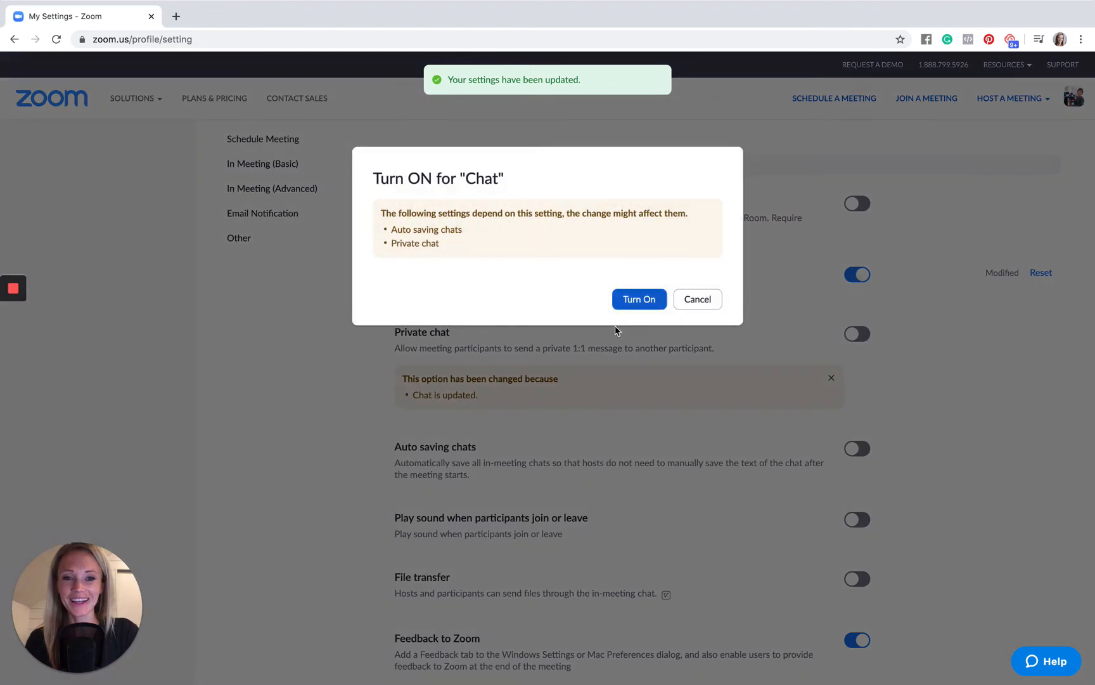
click(631, 300)
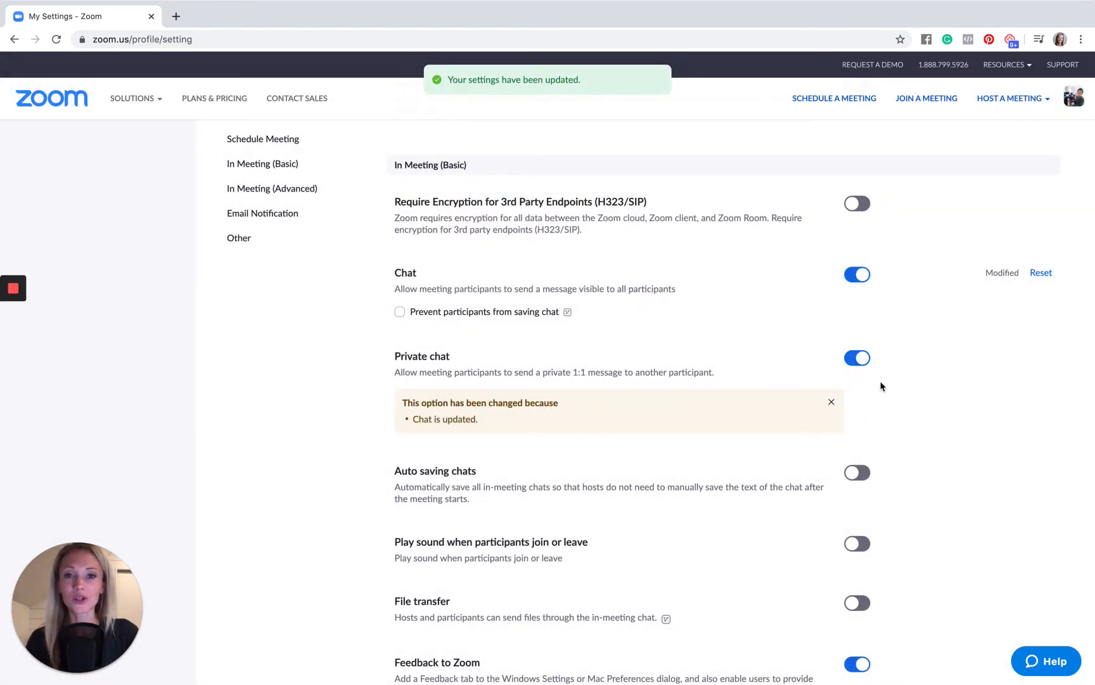
- Enable file transfer through the in-meeting chat for hosts and participants
scroll(881, 385, down, 1)
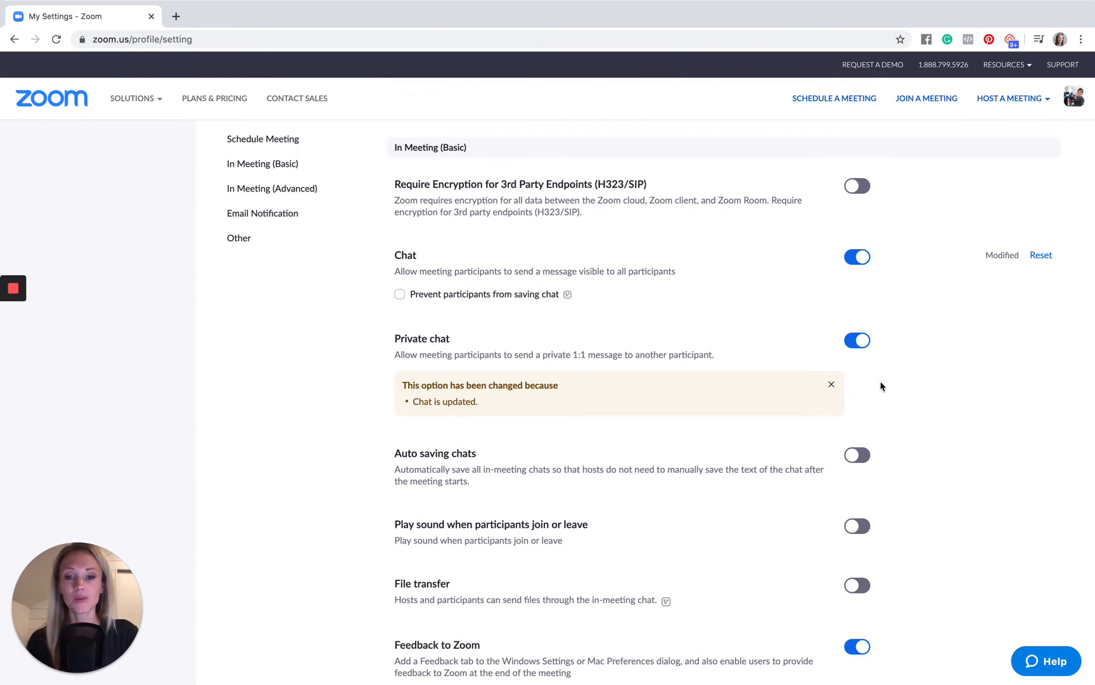
scroll(882, 385, down, 1)
scroll(881, 385, down, 5)
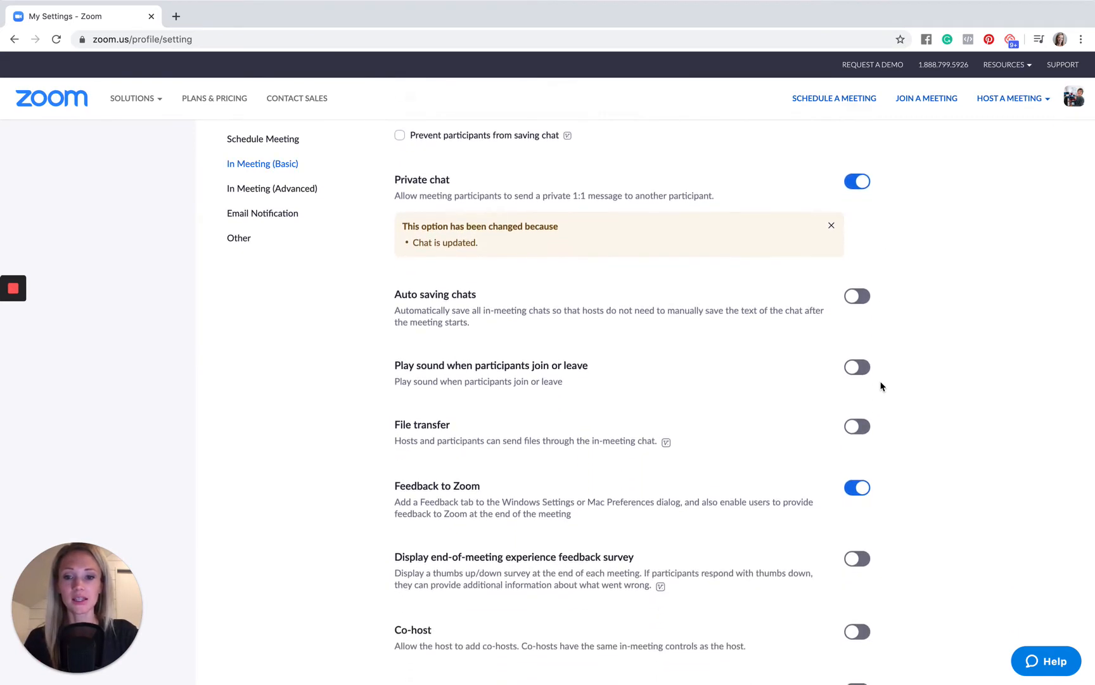
click(861, 366)
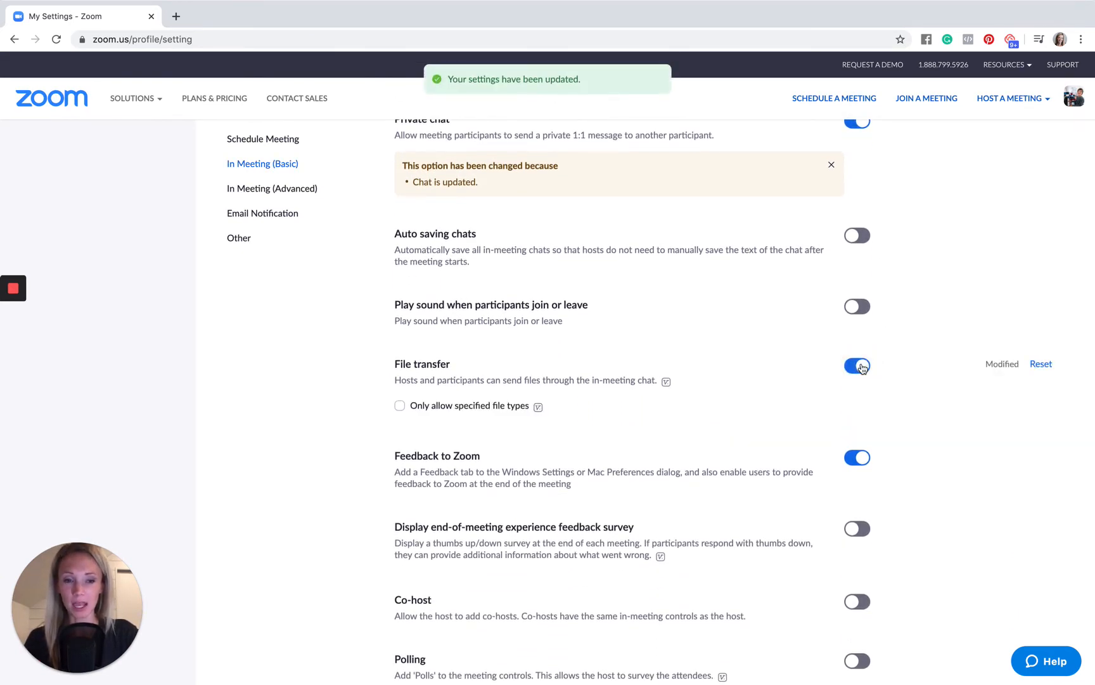
- Restrict who can share the screen to Host Only and save the change
scroll(862, 368, down, 1)
scroll(862, 368, down, 7)
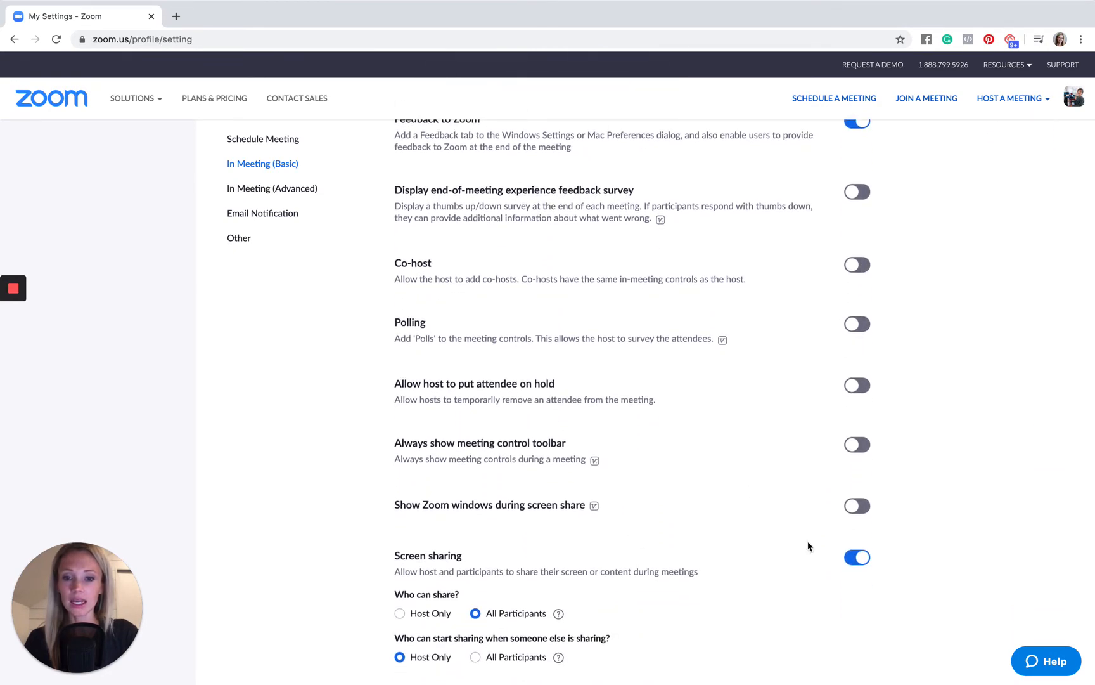
scroll(807, 544, down, 4)
scroll(808, 543, down, 3)
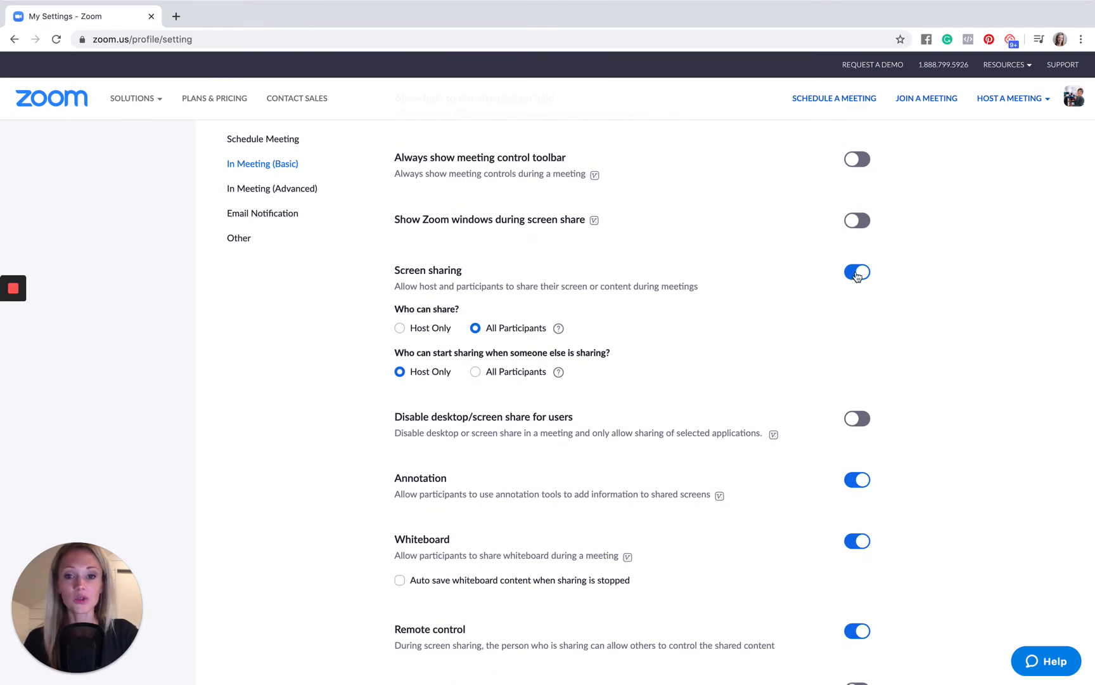
click(400, 328)
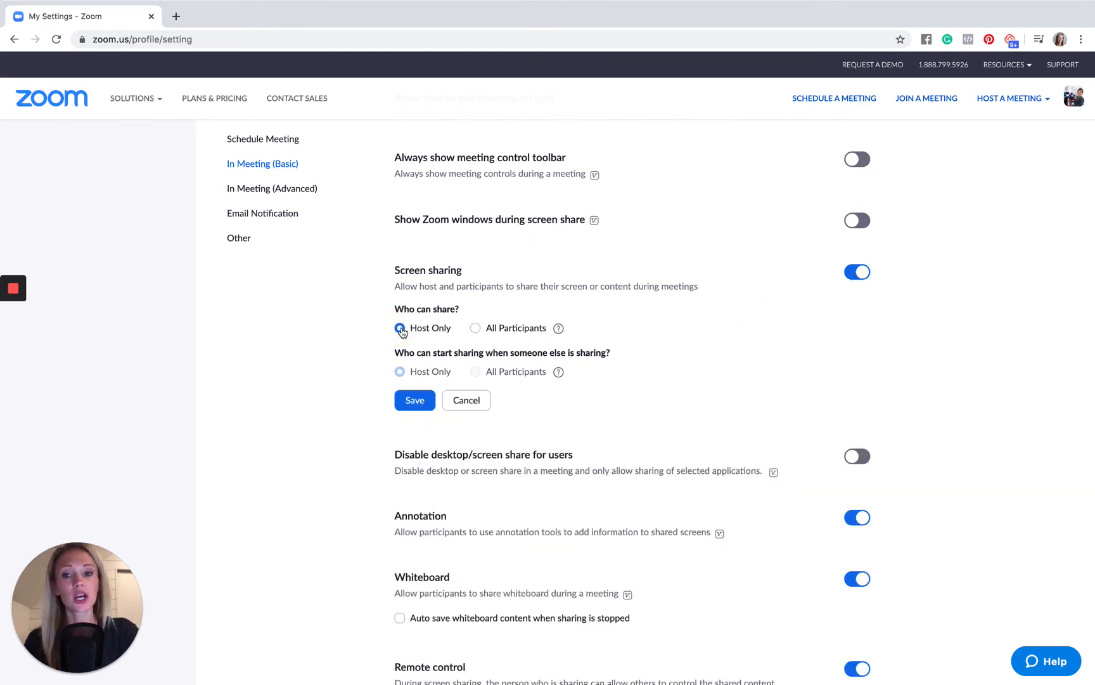
click(410, 399)
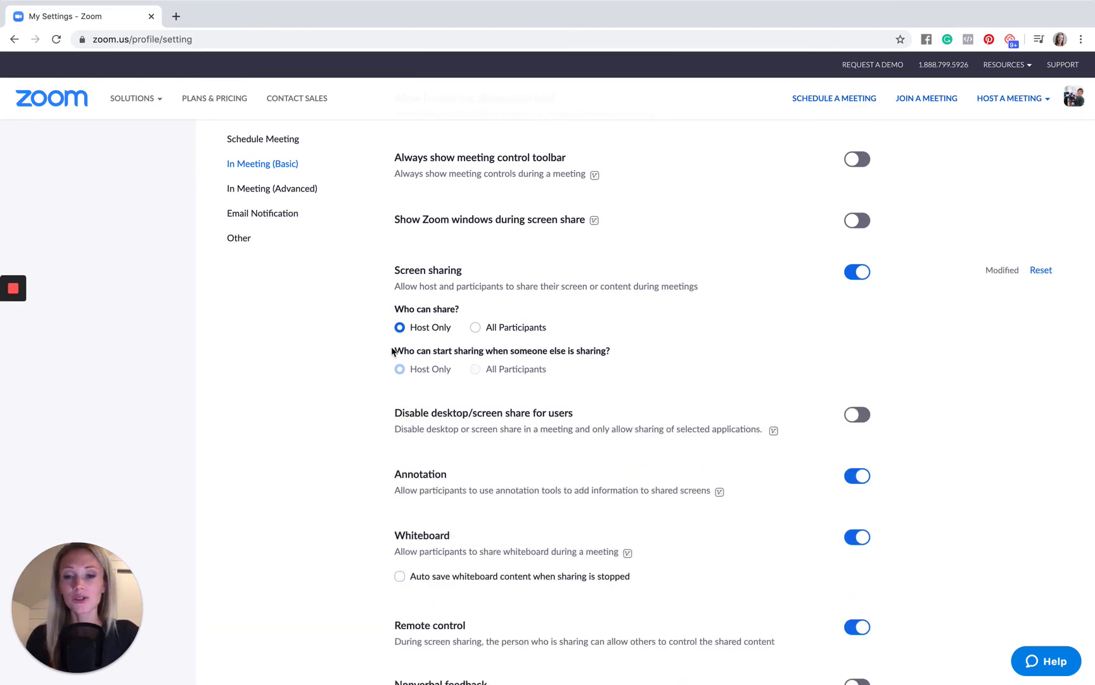
- Turn off the Virtual background option in the advanced in-meeting settings
scroll(392, 352, down, 5)
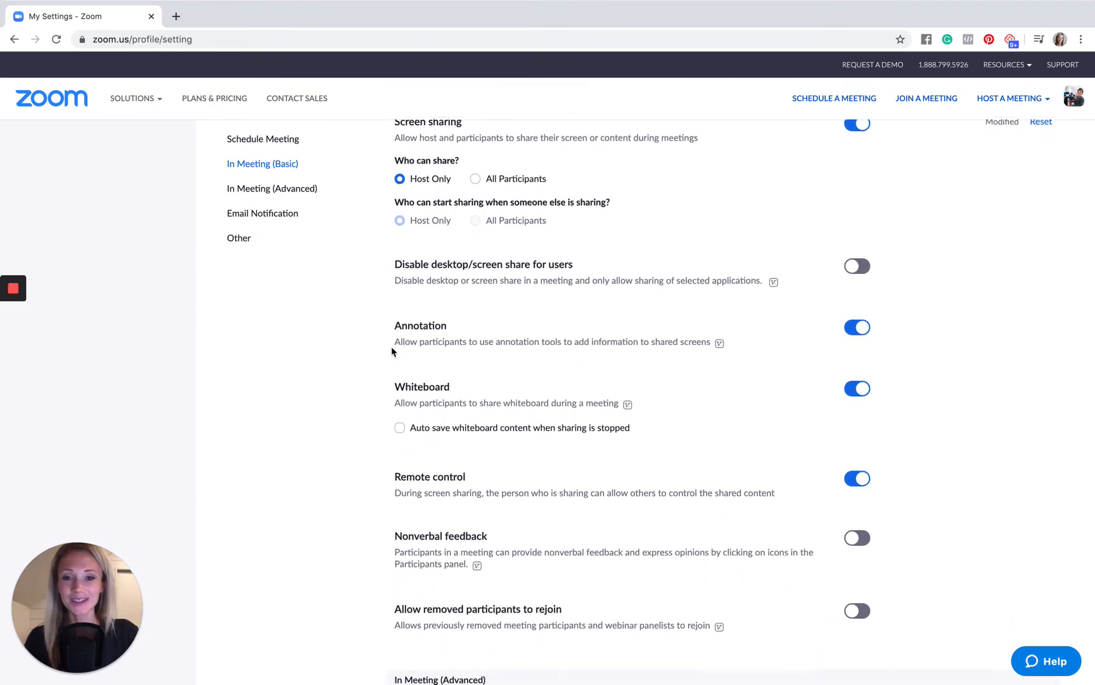
scroll(392, 350, down, 8)
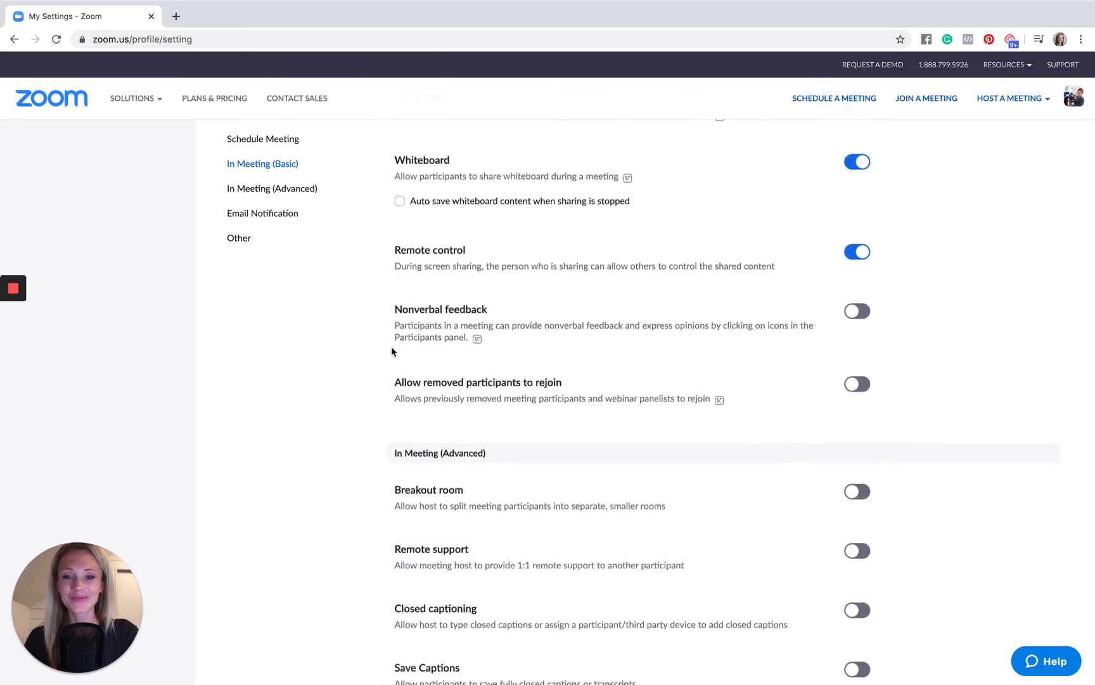
scroll(392, 350, down, 10)
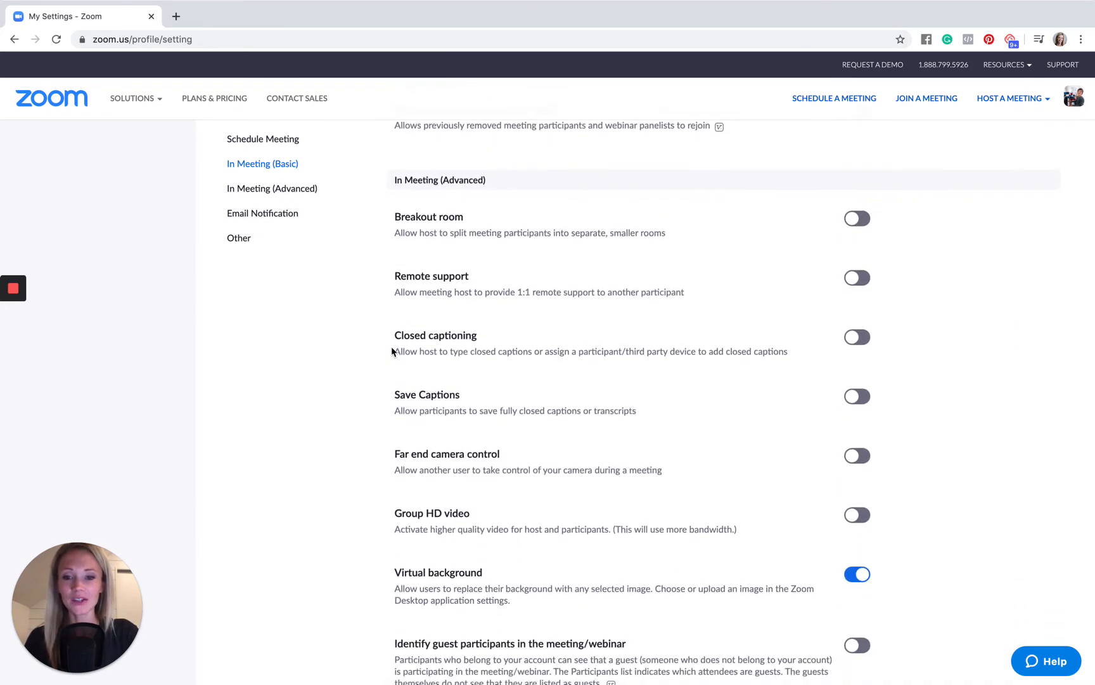
scroll(392, 350, down, 5)
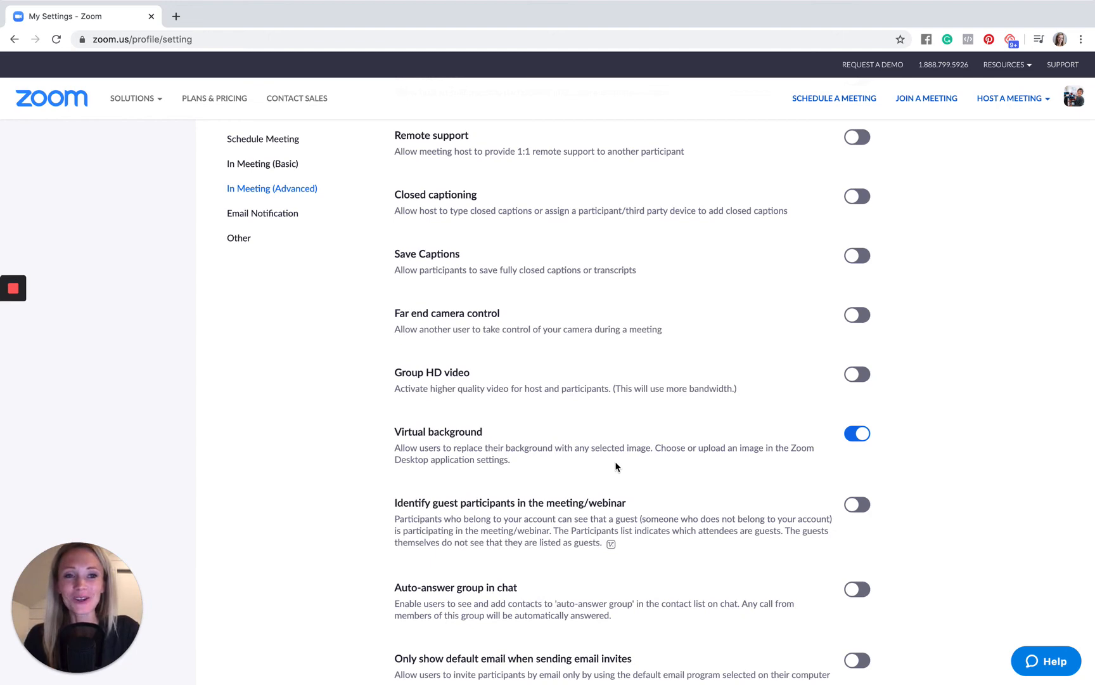
click(856, 439)
- Enable the Waiting room for all participants in the advanced in-meeting settings
scroll(694, 439, down, 6)
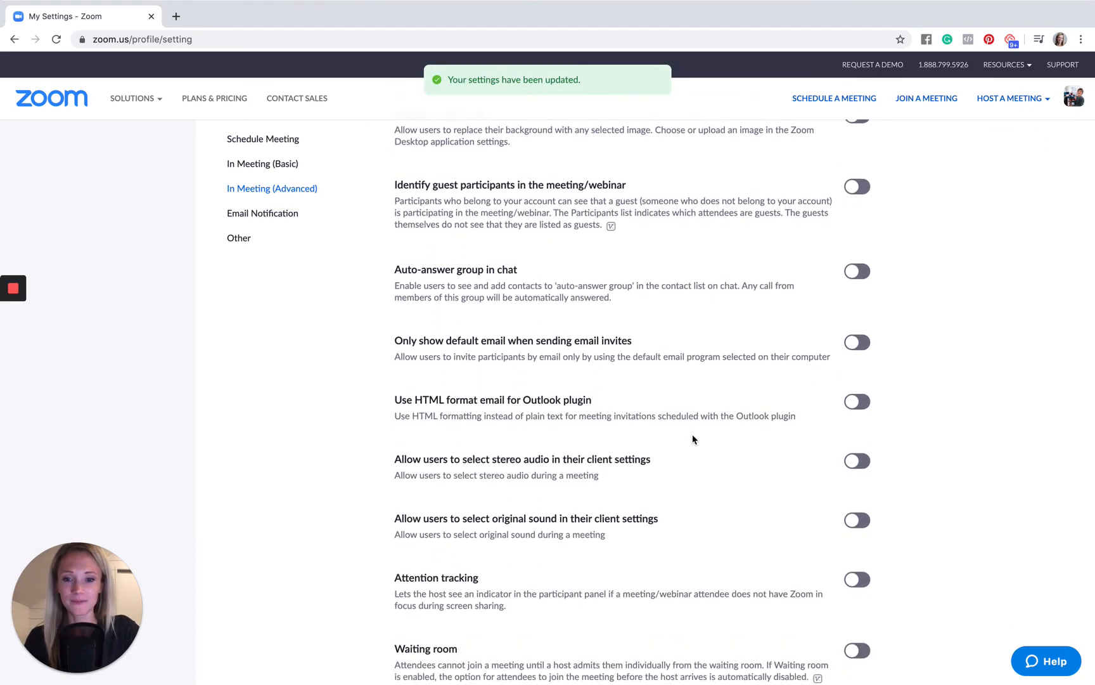
scroll(694, 439, down, 3)
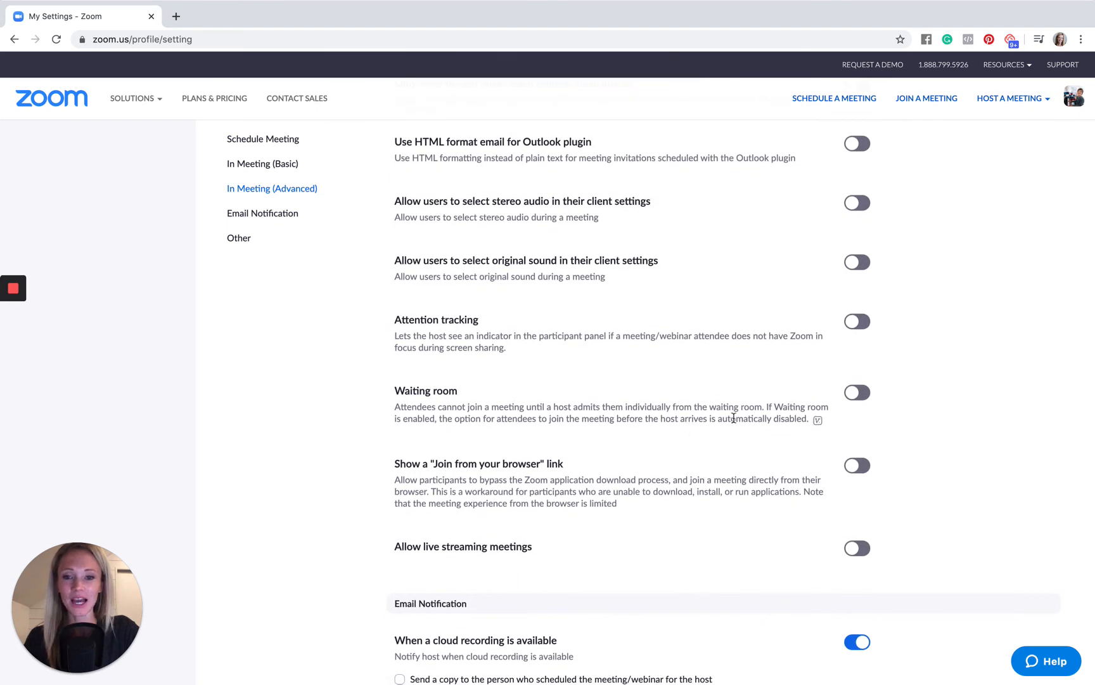
click(858, 394)
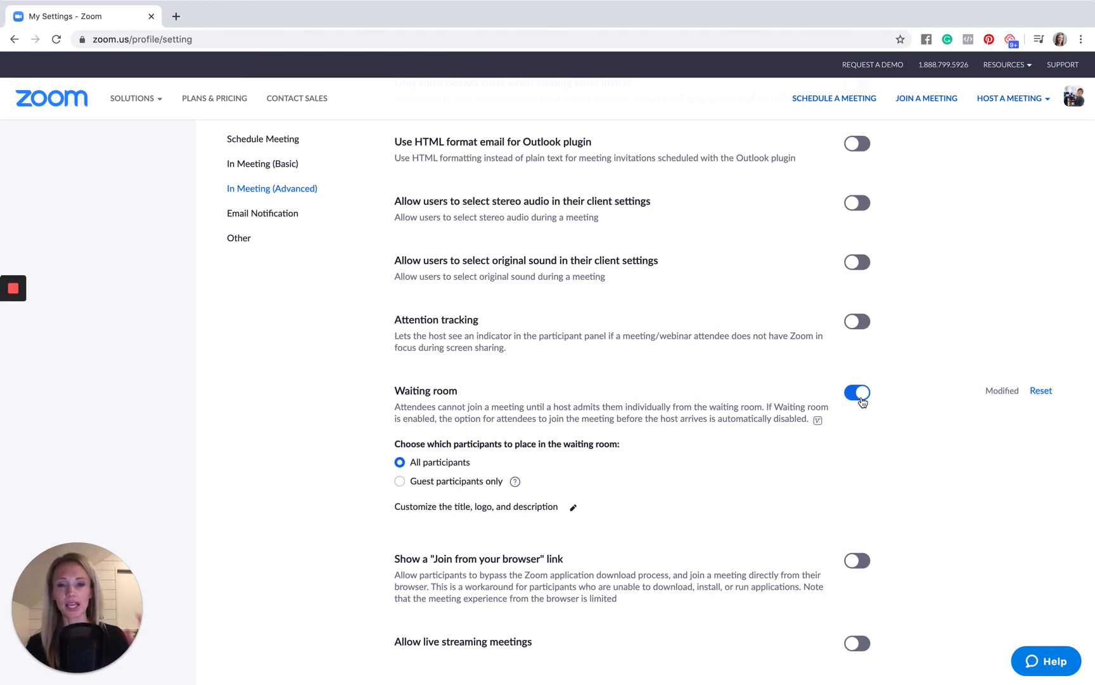
scroll(863, 401, down, 5)
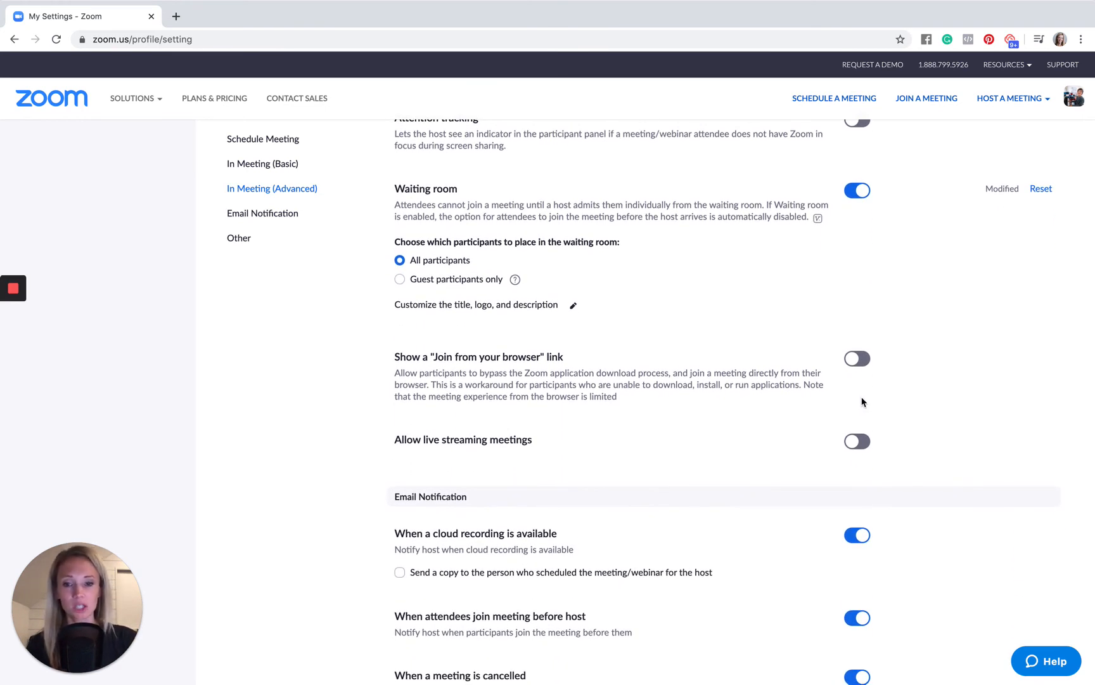
scroll(862, 401, down, 4)
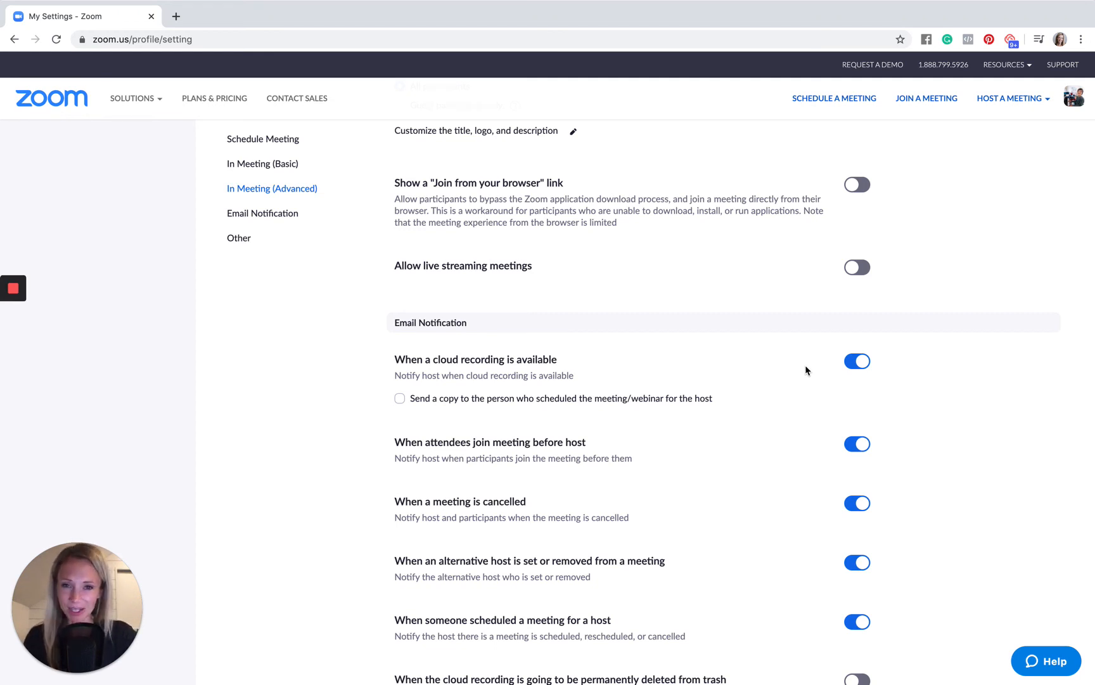
scroll(806, 367, down, 7)
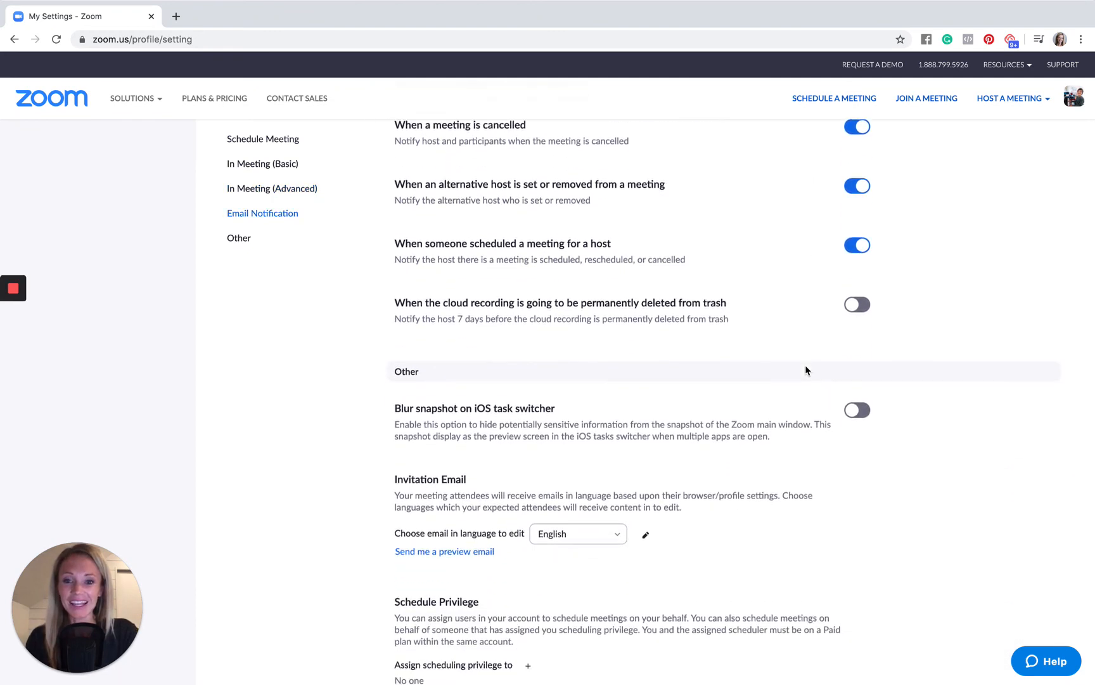